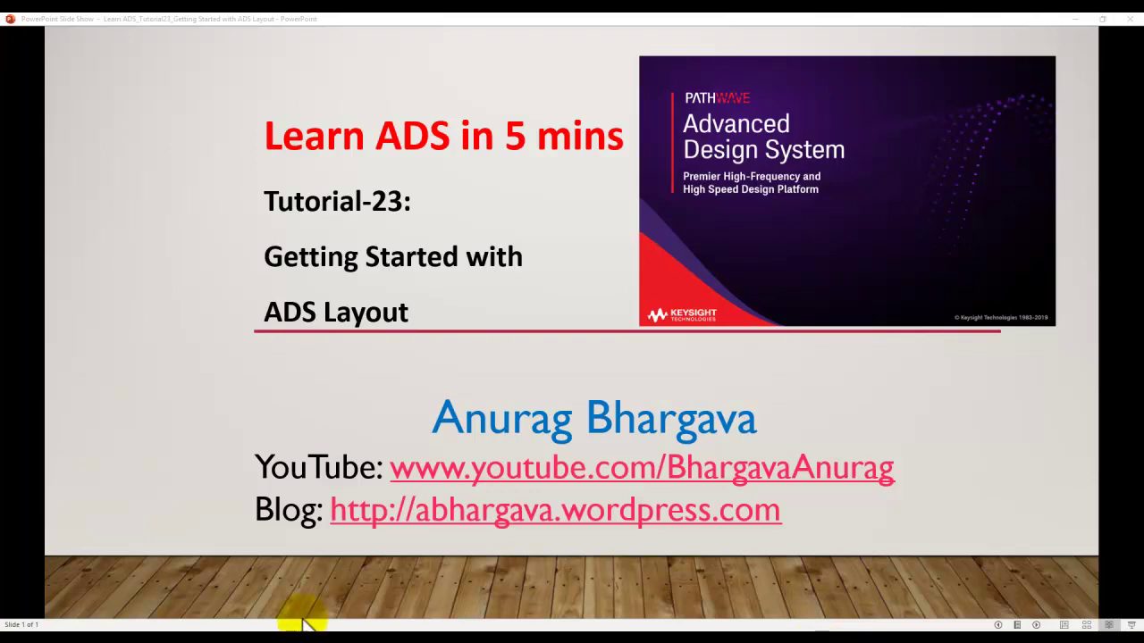
Open the empty cell_1 layout of MyFirstLayout_lib with the TLines-Microstrip parts palette
click(375, 617)
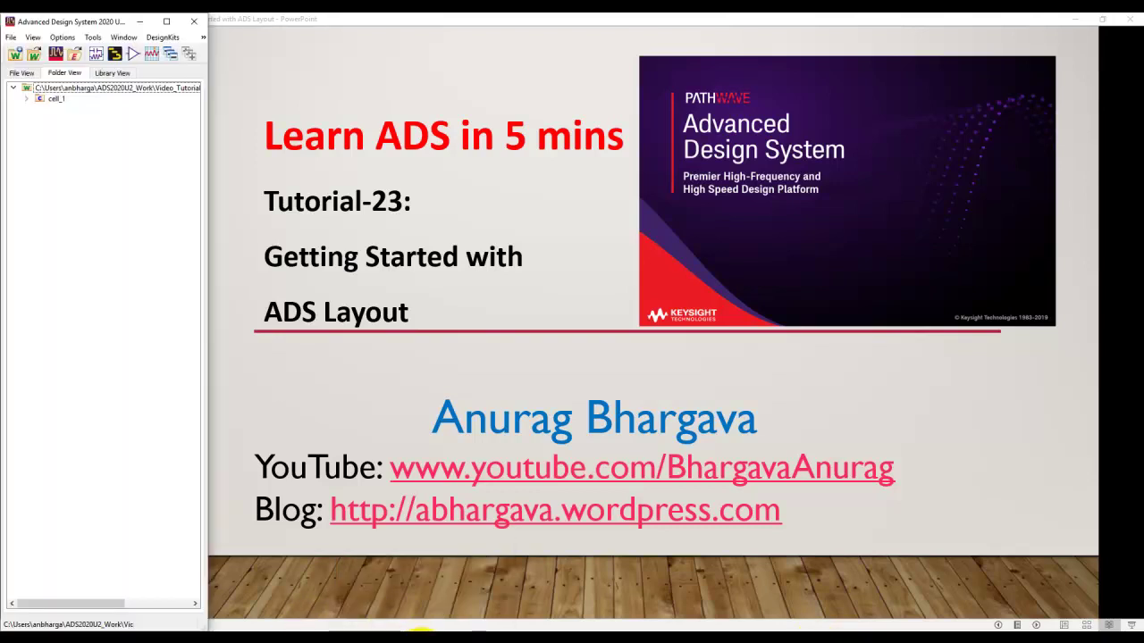
click(447, 590)
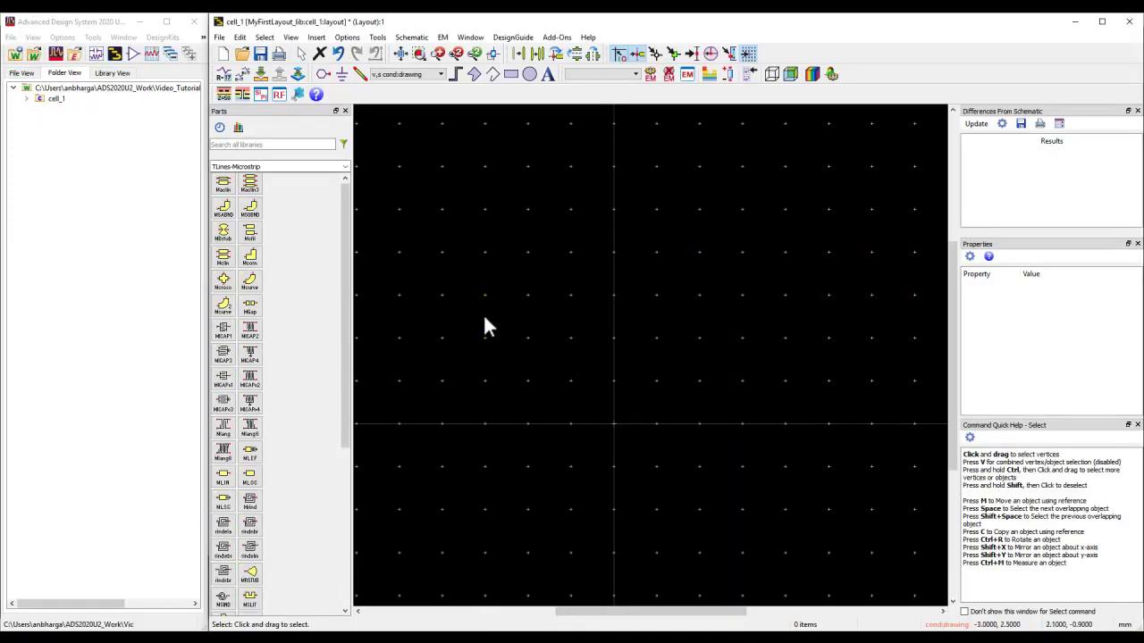
drag(342, 254, 352, 227)
drag(253, 197, 281, 225)
mouse_move(340, 225)
mouse_down()
mouse_move(324, 206)
mouse_move(347, 225)
mouse_move(362, 201)
mouse_up()
Bring up the list of panels and toolbars from the toolbar area
right_click(481, 96)
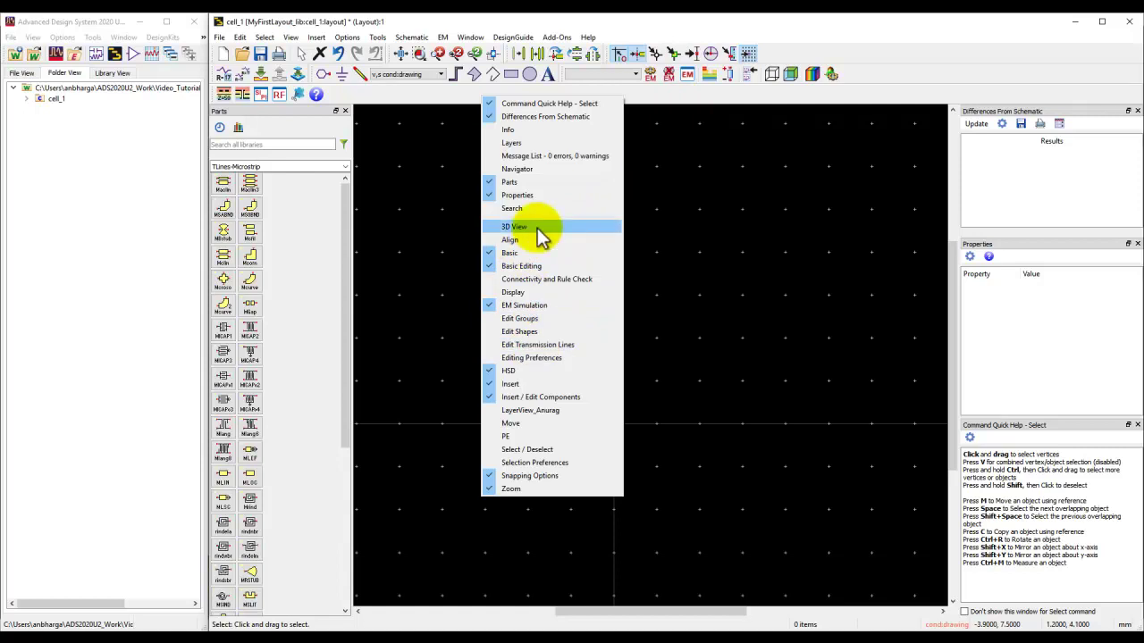
Add the Navigator and Layers panels to the workspace
click(532, 171)
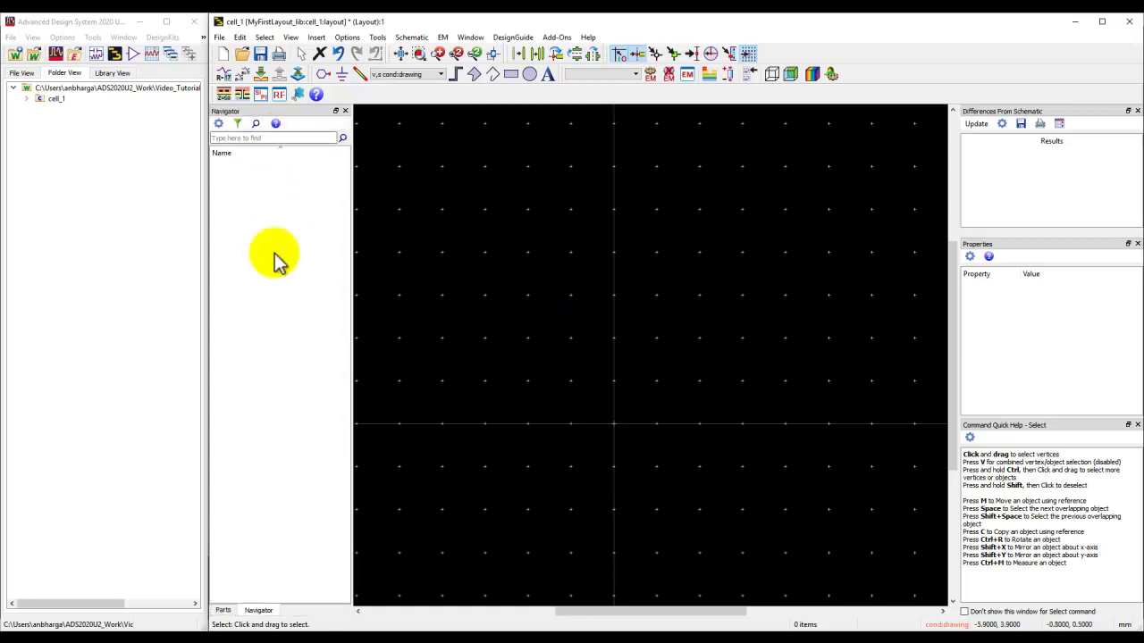
right_click(514, 93)
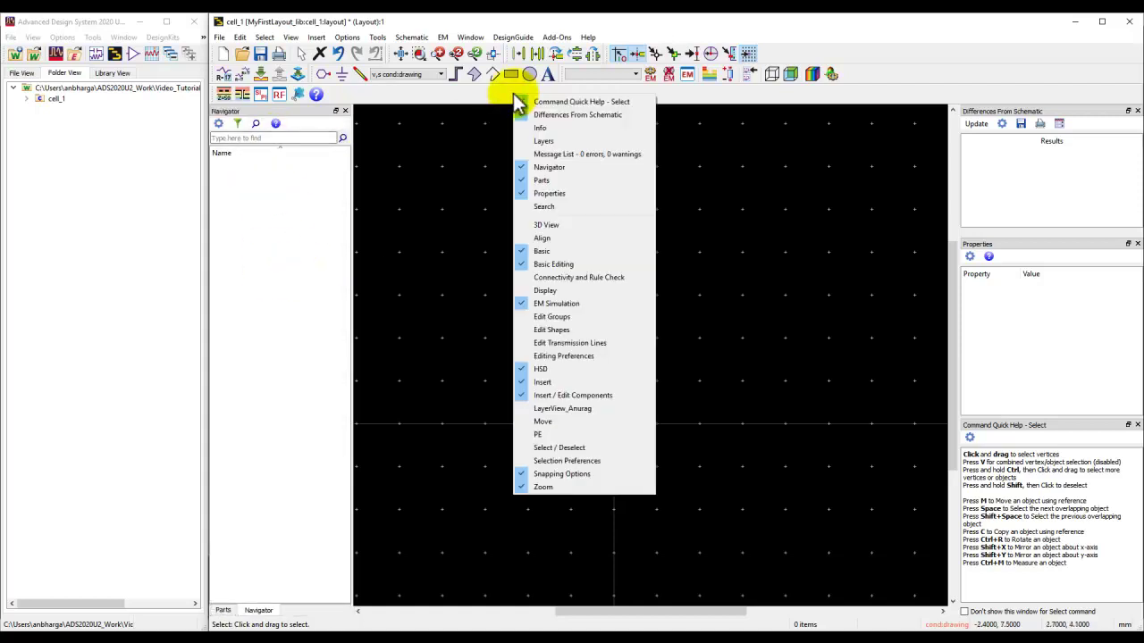
click(542, 146)
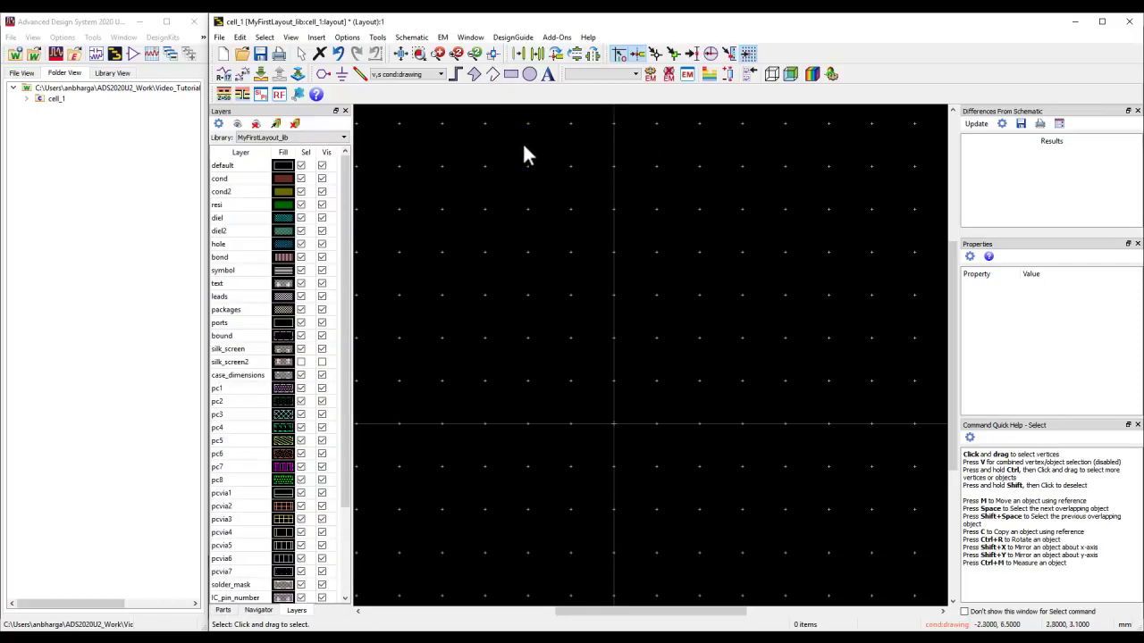
Return to the parts palette, keeping TLines-Microstrip as the selected palette
click(223, 611)
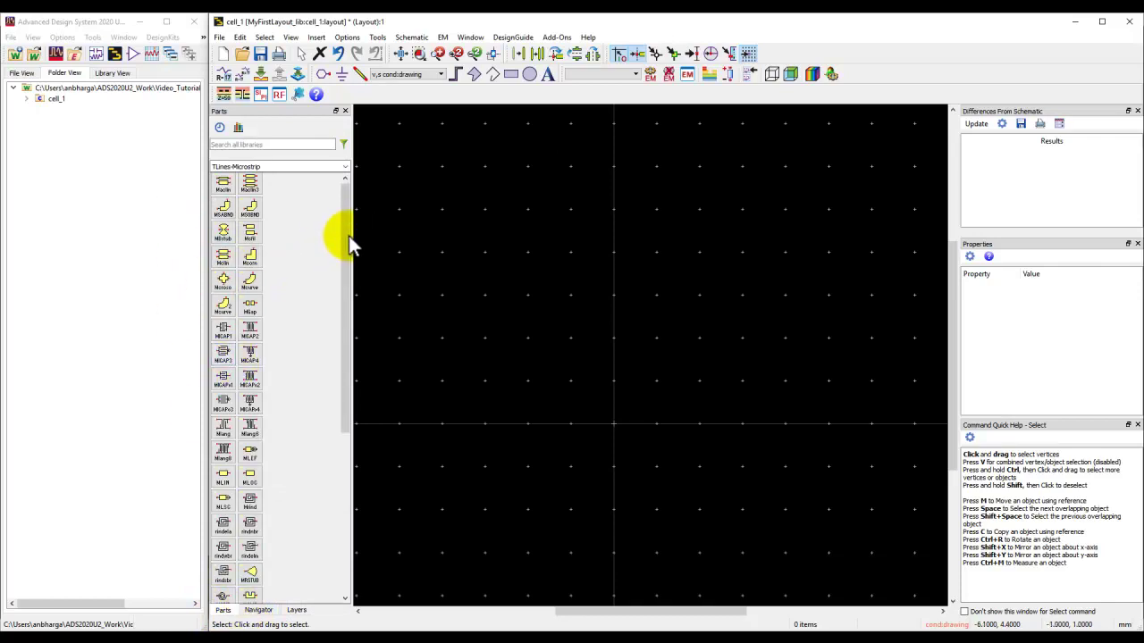
drag(342, 238, 366, 242)
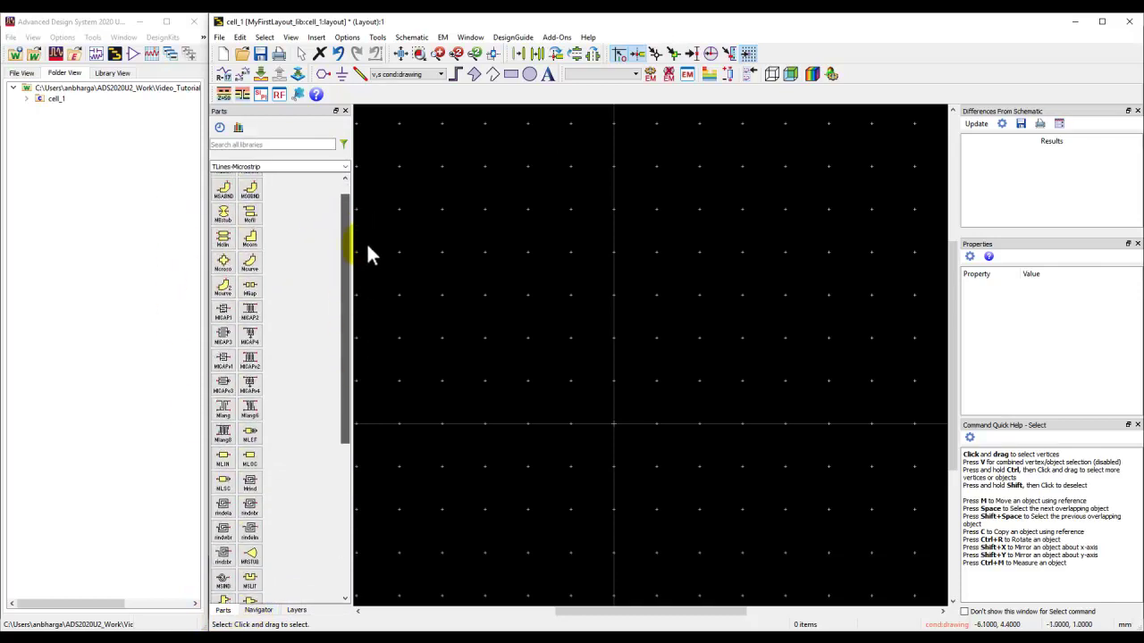
click(345, 167)
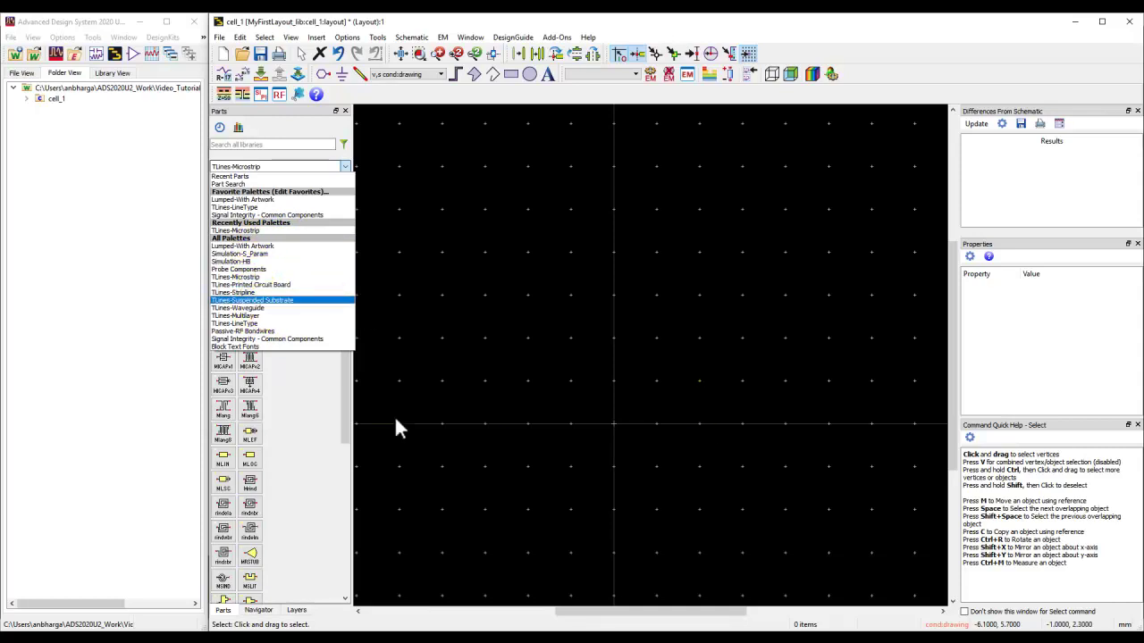
click(329, 403)
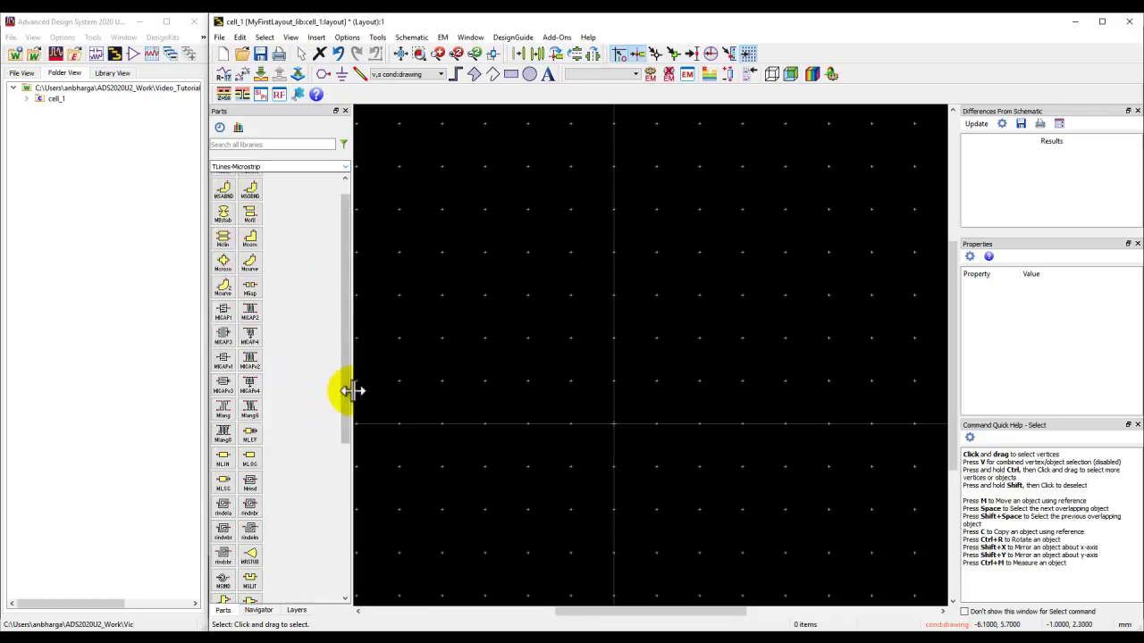
Show the Navigator panel, which lists no objects for the empty cell_1 layout
click(258, 612)
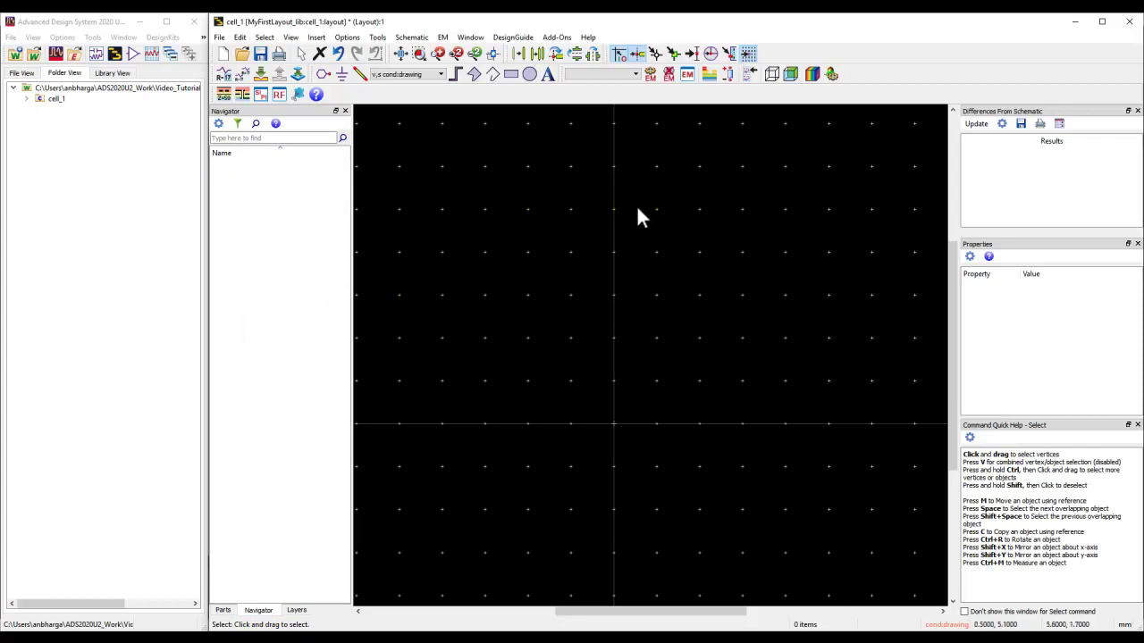
click(254, 181)
Show the Layers panel listing the MyFirstLayout_lib layers with fill, selectable and visible settings
click(297, 611)
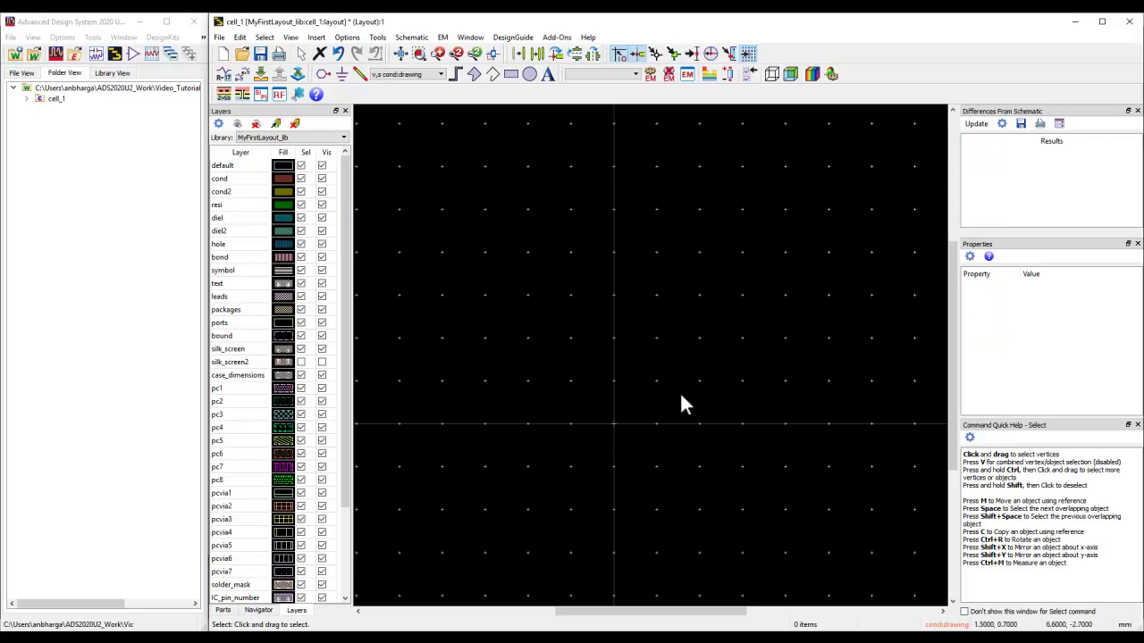
Go back to the TLines-Microstrip palette and pick the MLIN microstrip line
click(223, 610)
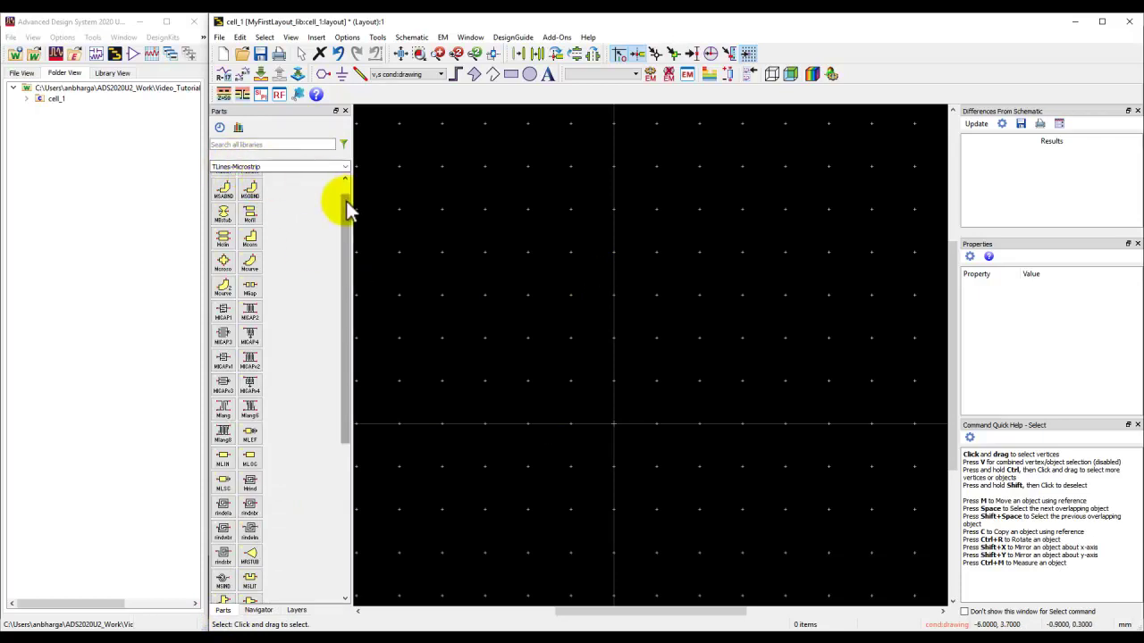
drag(347, 210, 350, 184)
click(259, 167)
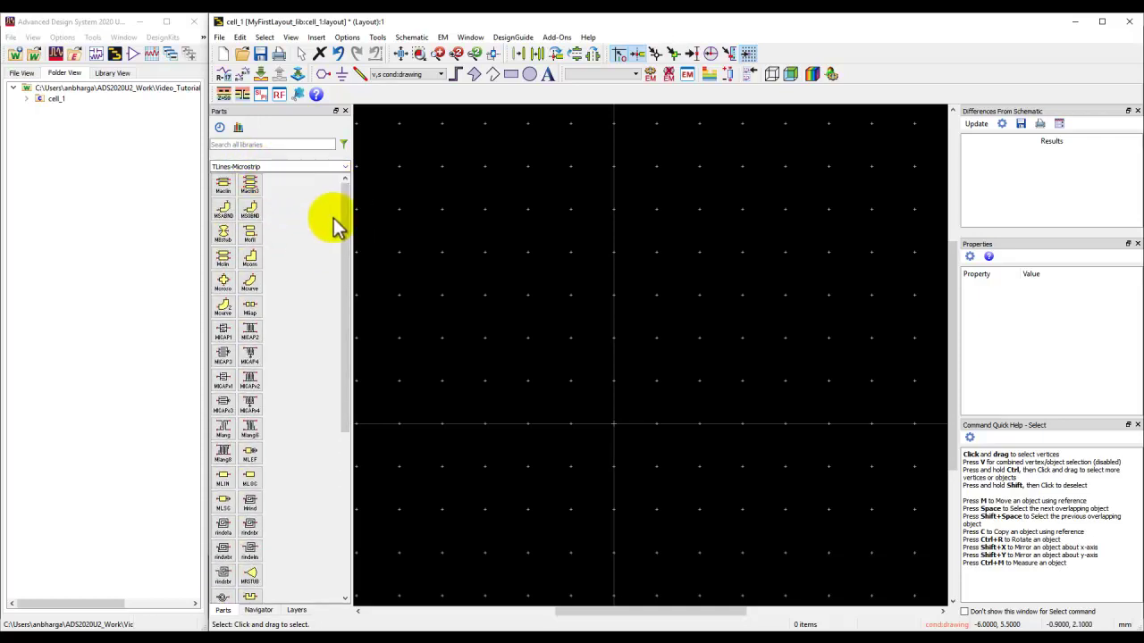
click(223, 482)
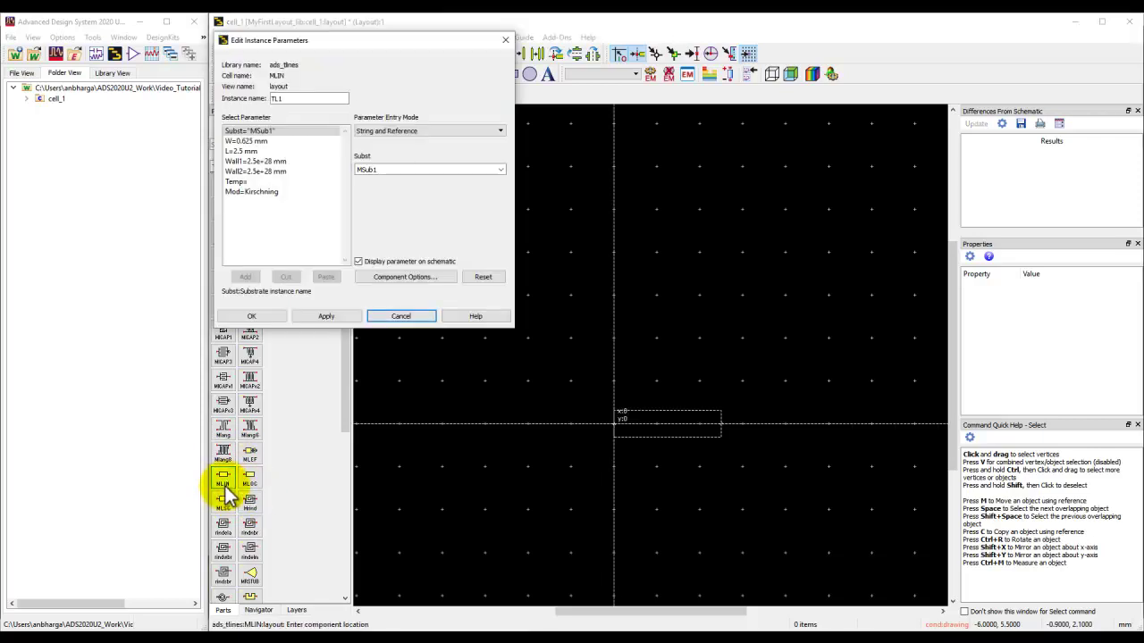
Set the MLIN width W to 0.2 mm and length L to 6 mm, applying and confirming
click(266, 141)
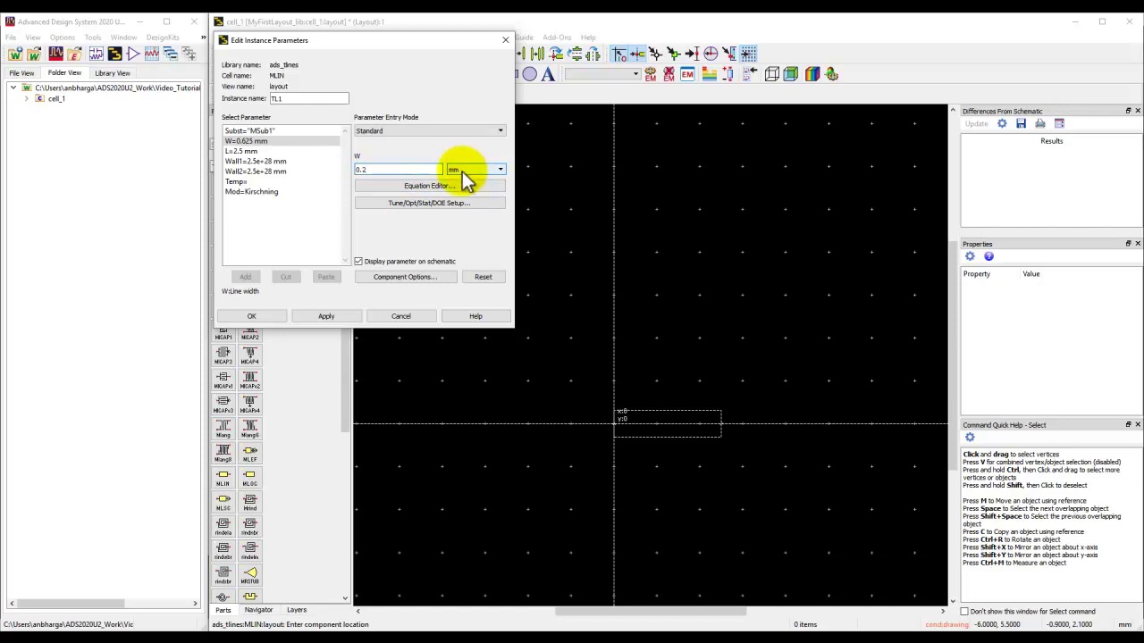
click(295, 151)
text(6)
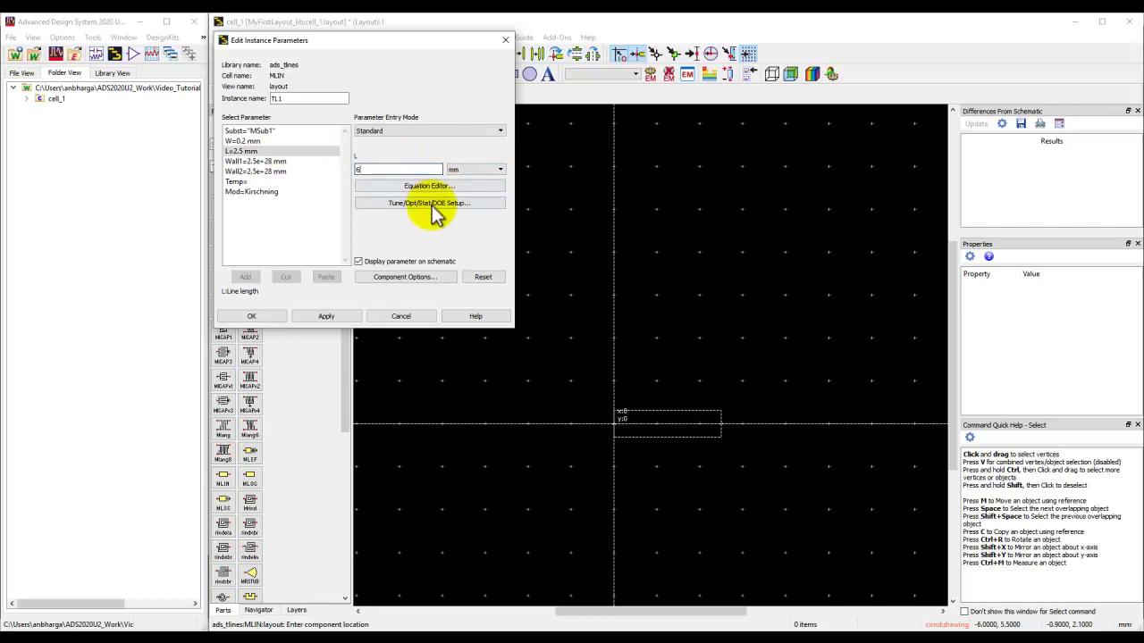
click(327, 317)
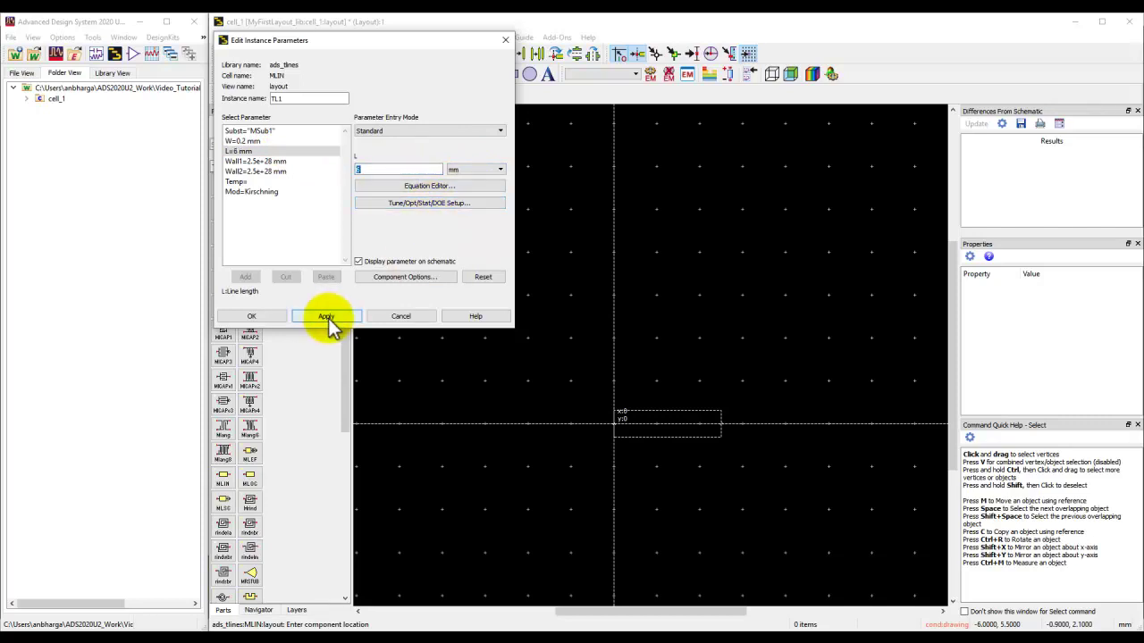
click(270, 317)
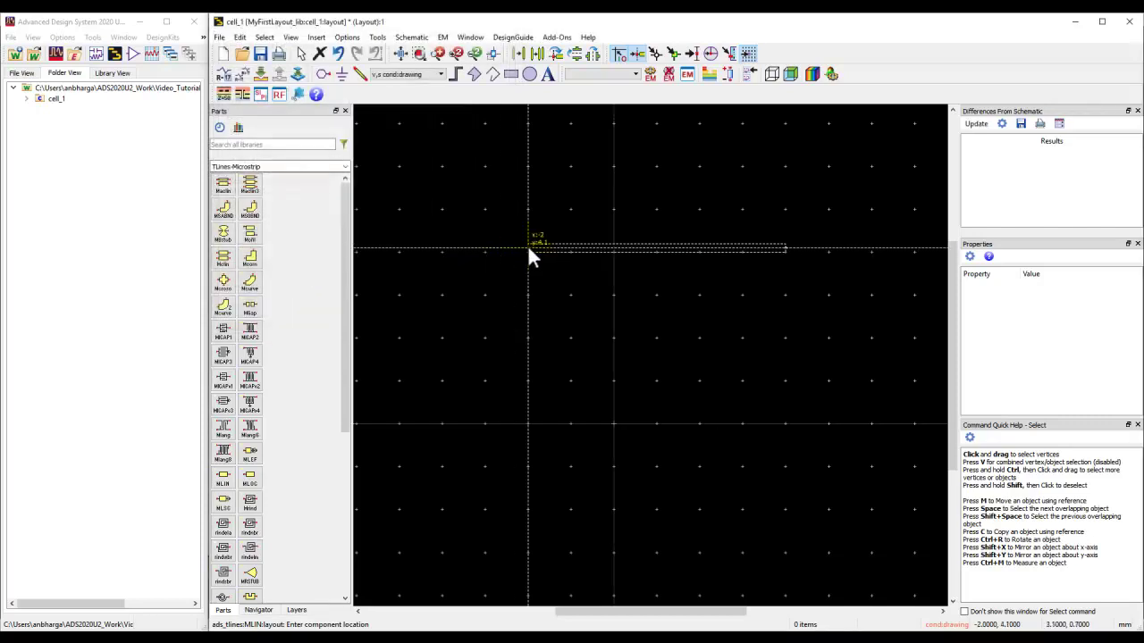
Place five 6 mm MLIN lines end to end as one straight trace and fit it in view
click(480, 320)
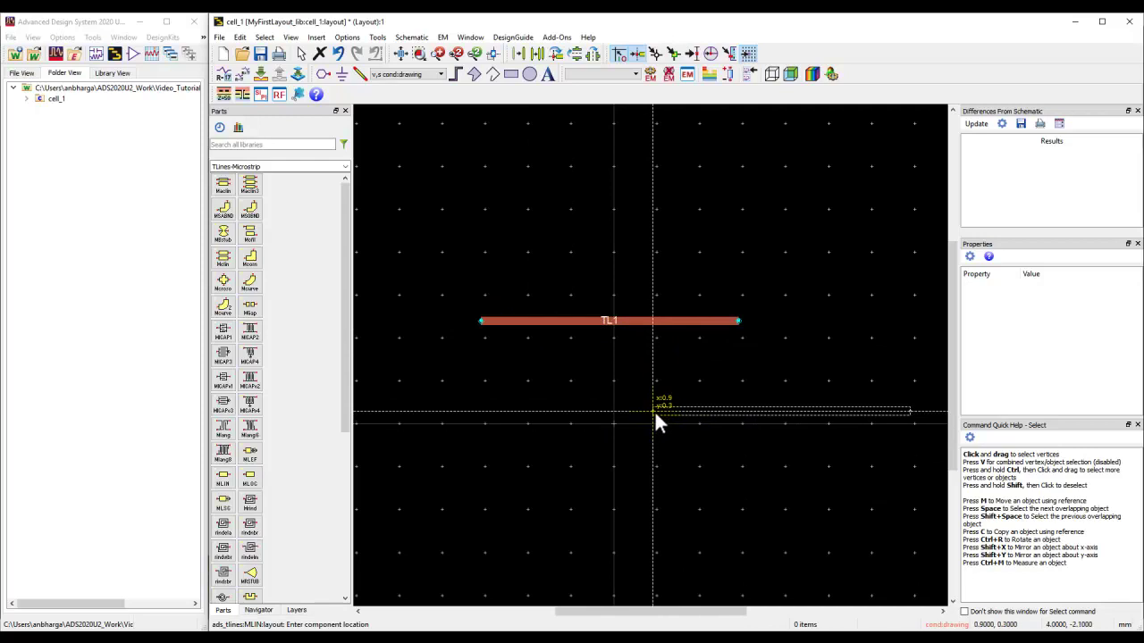
scroll(679, 375, down, 1)
scroll(670, 366, down, 1)
scroll(666, 353, up, 1)
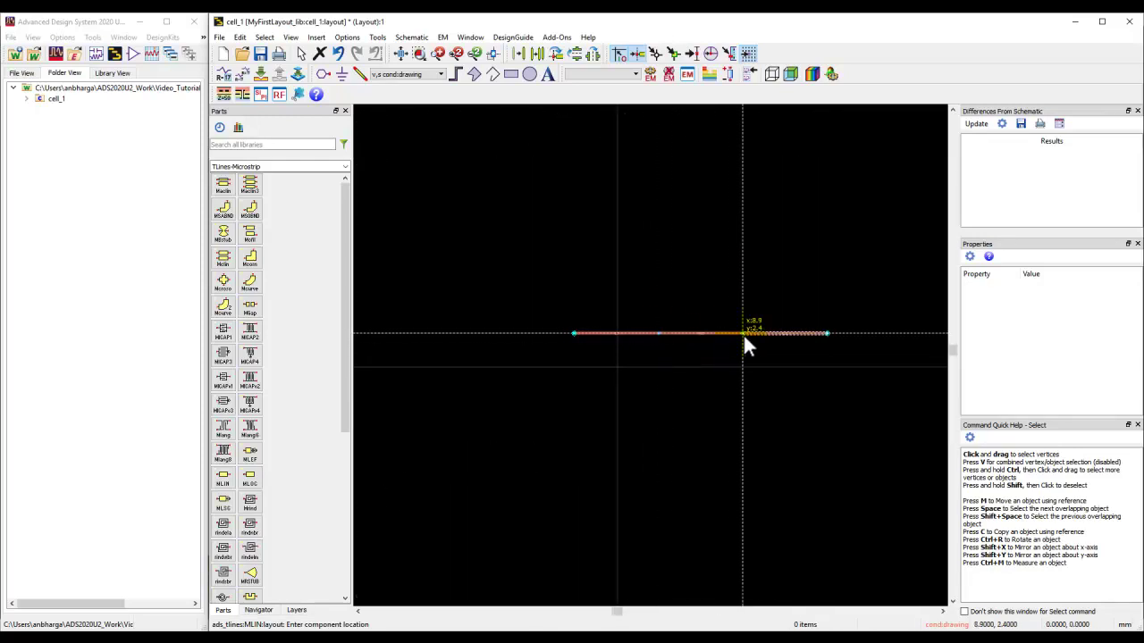
click(906, 331)
key(Escape)
click(418, 54)
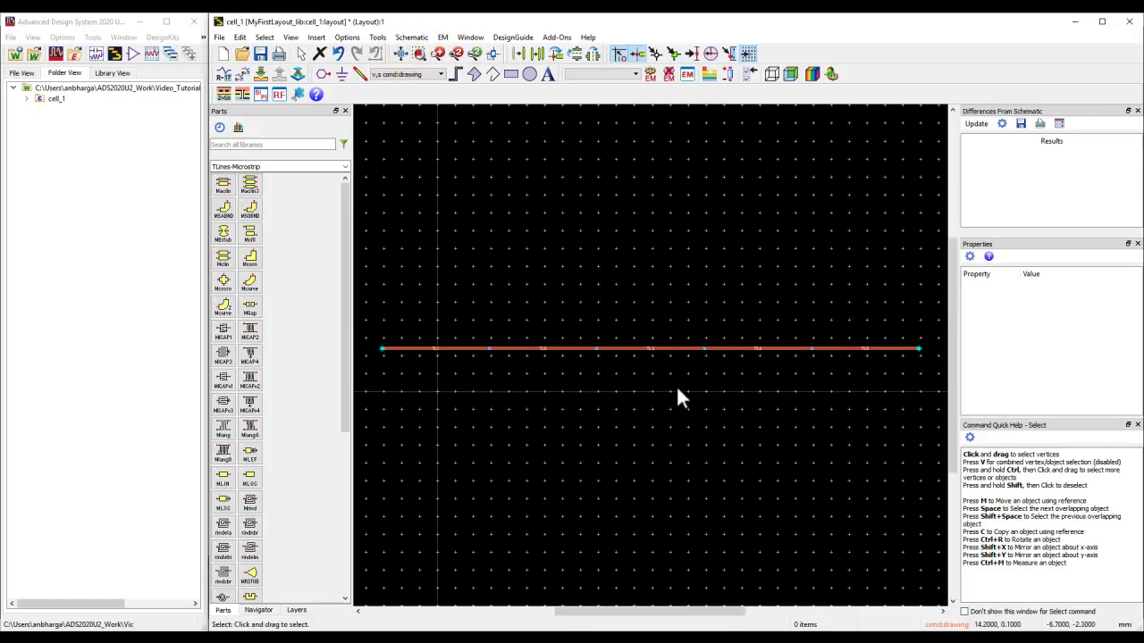
Widen TL2 to 6 mm, turning off the recurring objects-moved notice
double_click(581, 347)
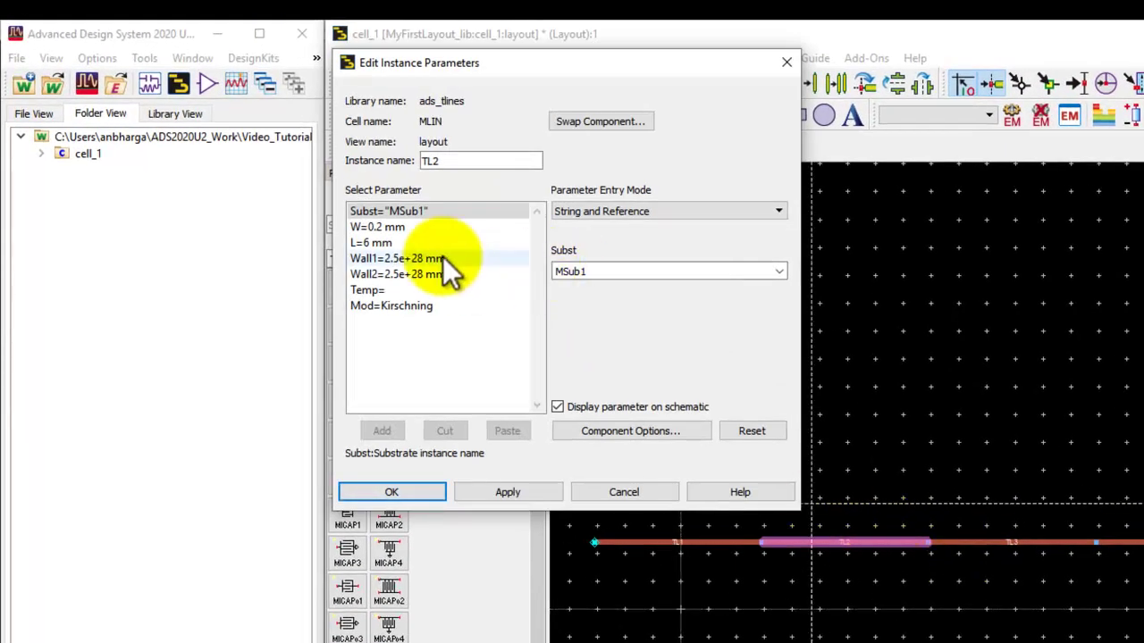
click(428, 227)
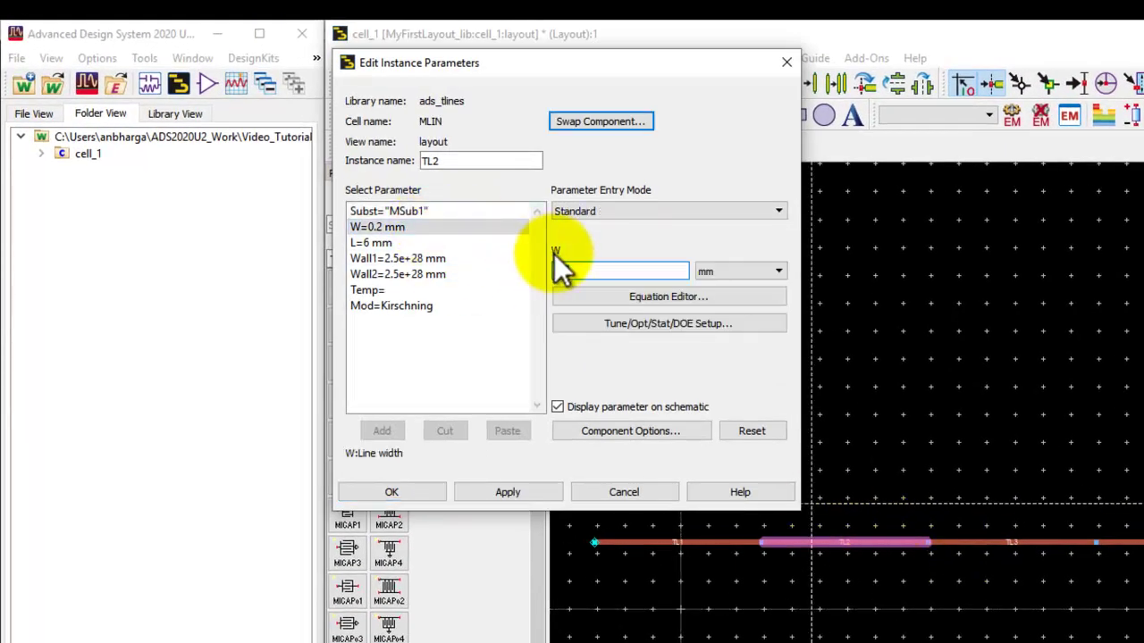
text(6)
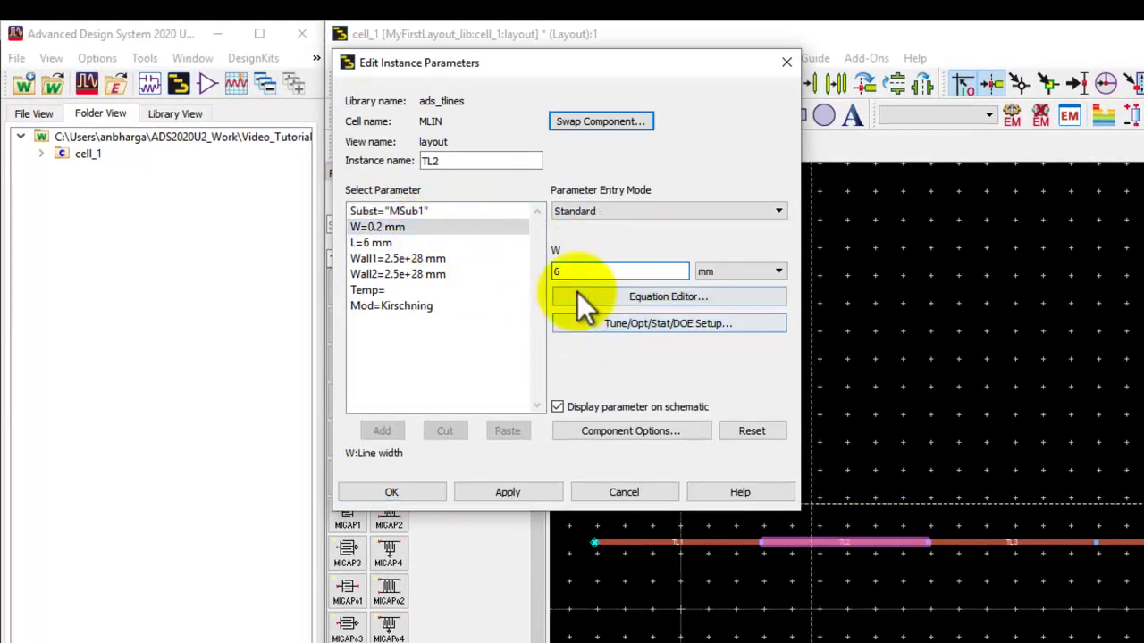
click(463, 244)
click(507, 492)
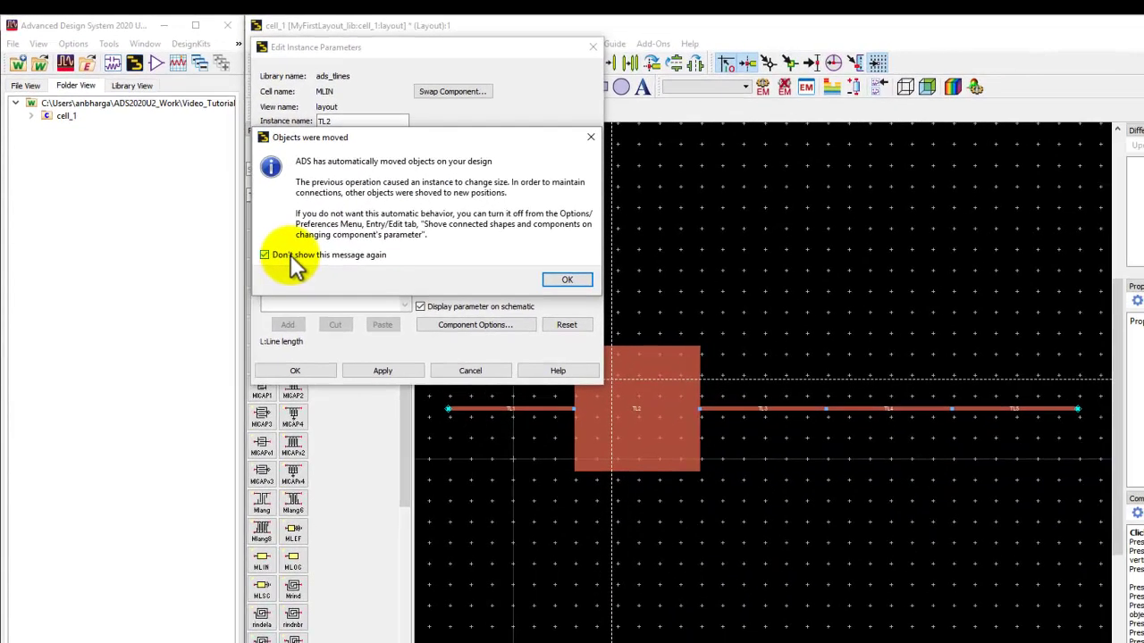
click(318, 282)
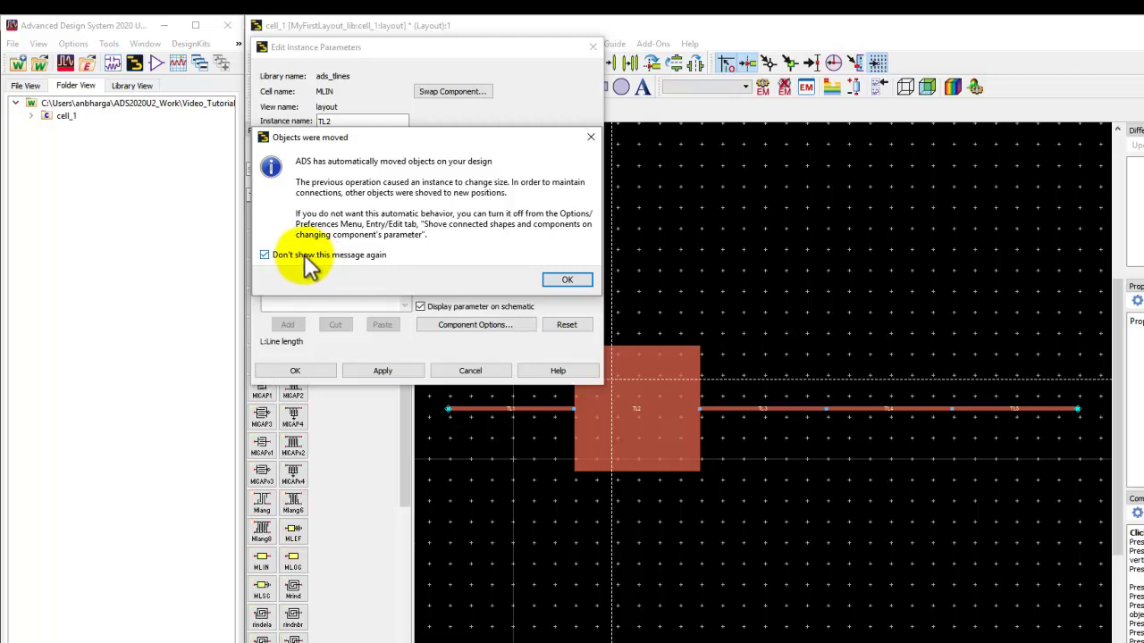
click(563, 279)
click(397, 373)
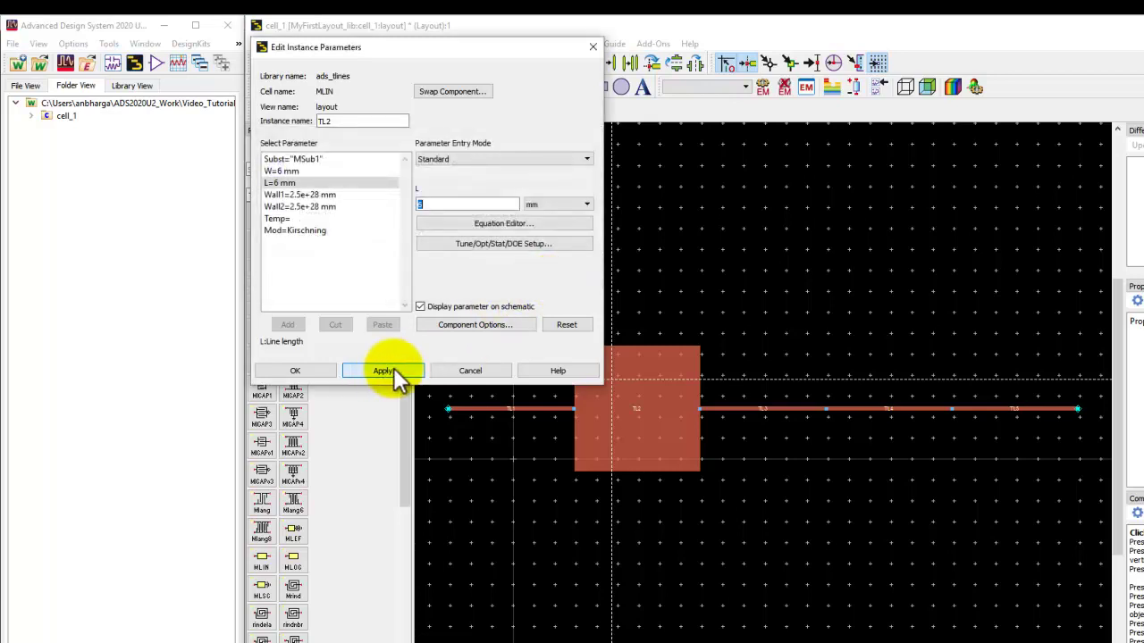
Widen TL4 to 6 mm so it also becomes a square pad
click(874, 411)
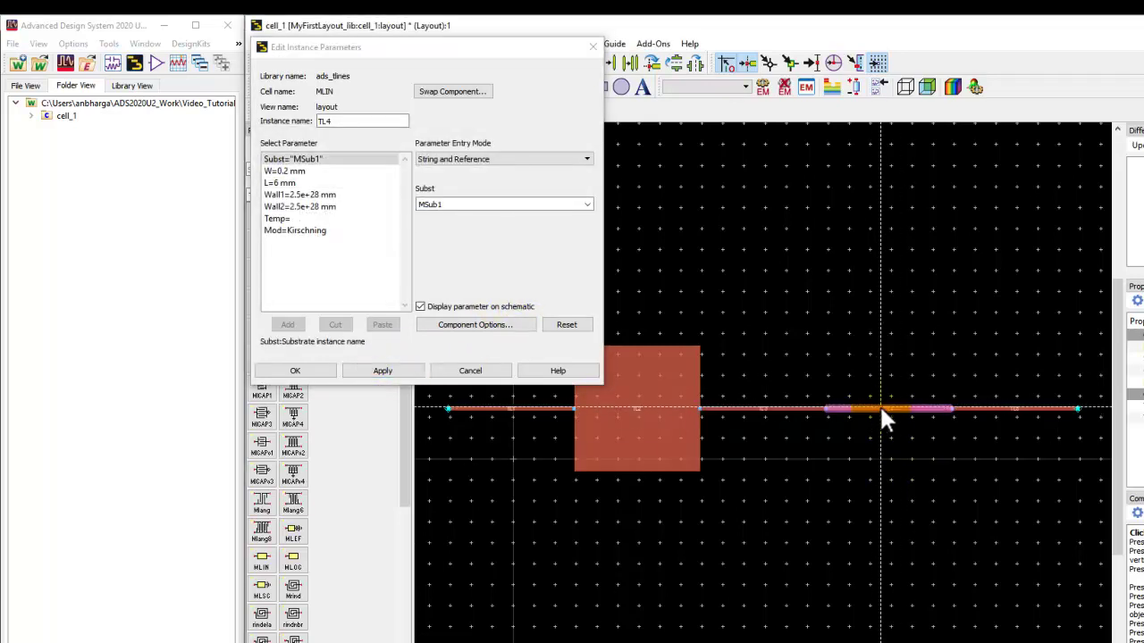
click(332, 171)
double_click(454, 204)
text(6)
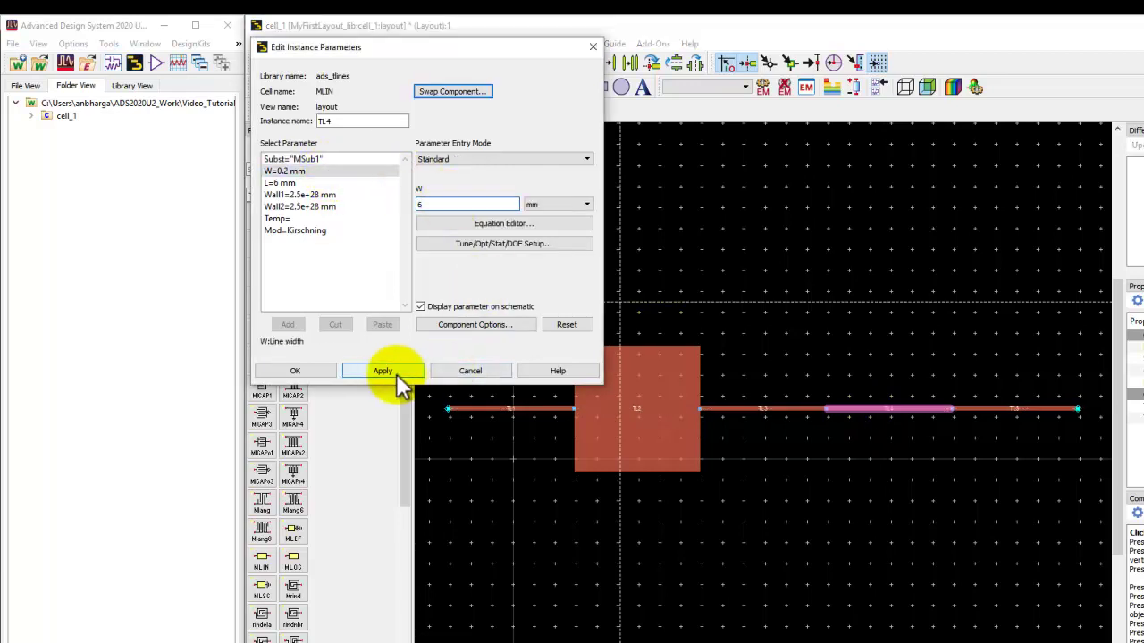
click(394, 372)
click(299, 370)
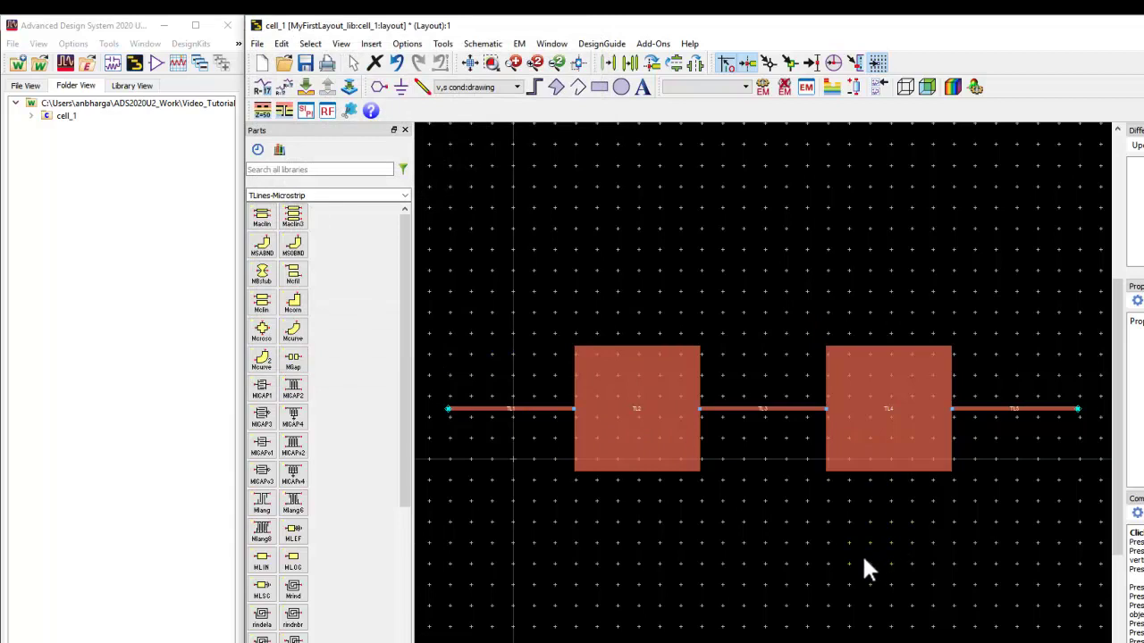
click(581, 431)
click(942, 430)
click(880, 442)
click(601, 414)
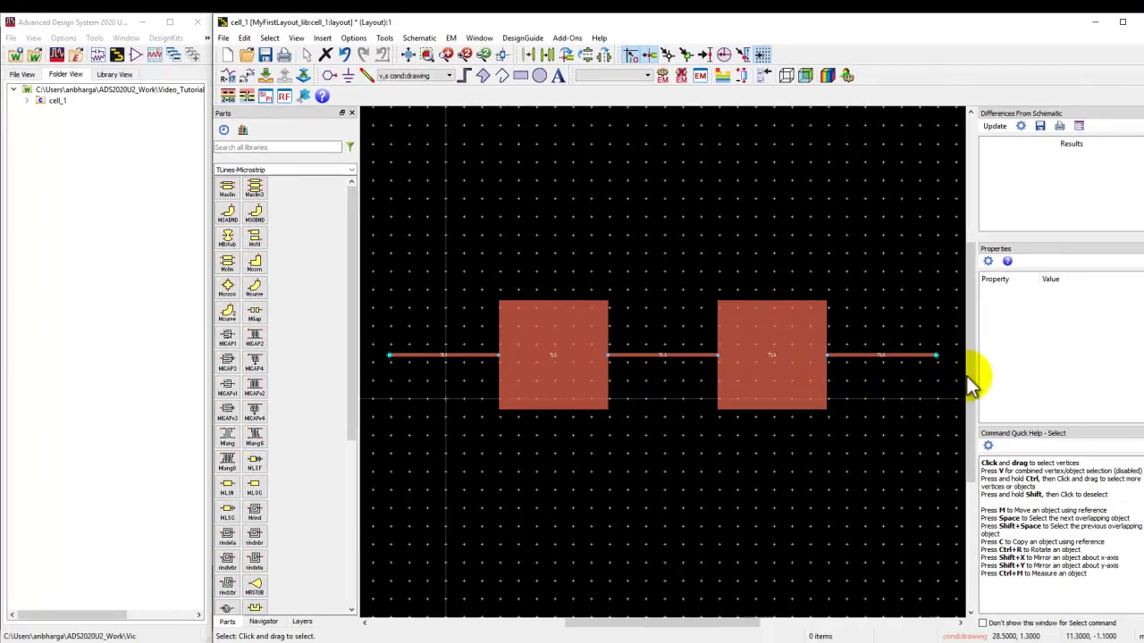
click(908, 430)
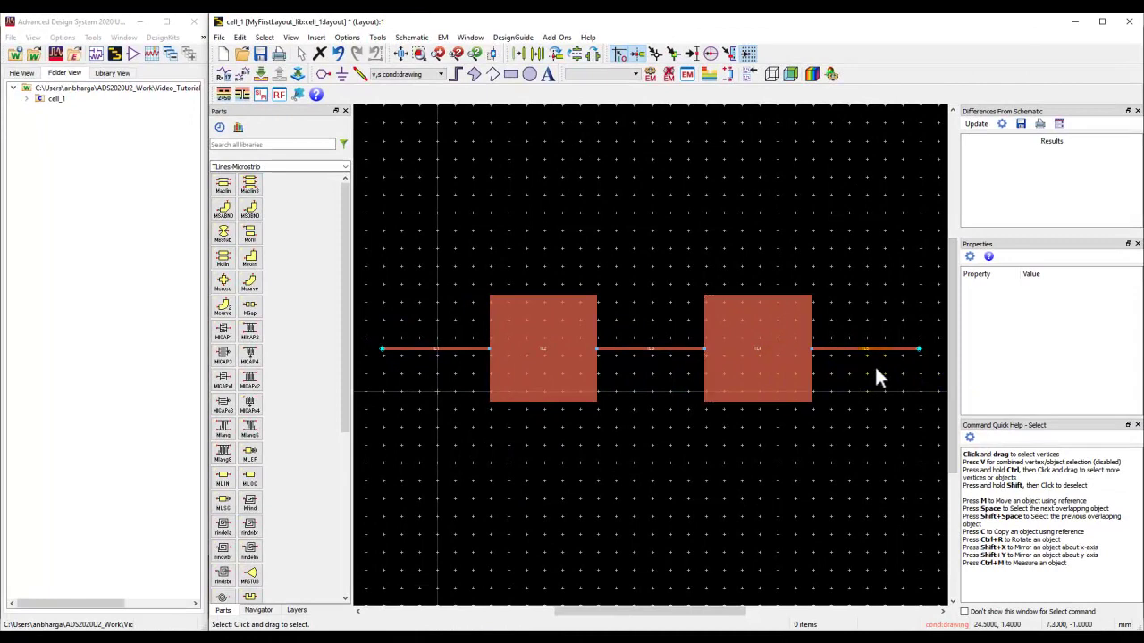